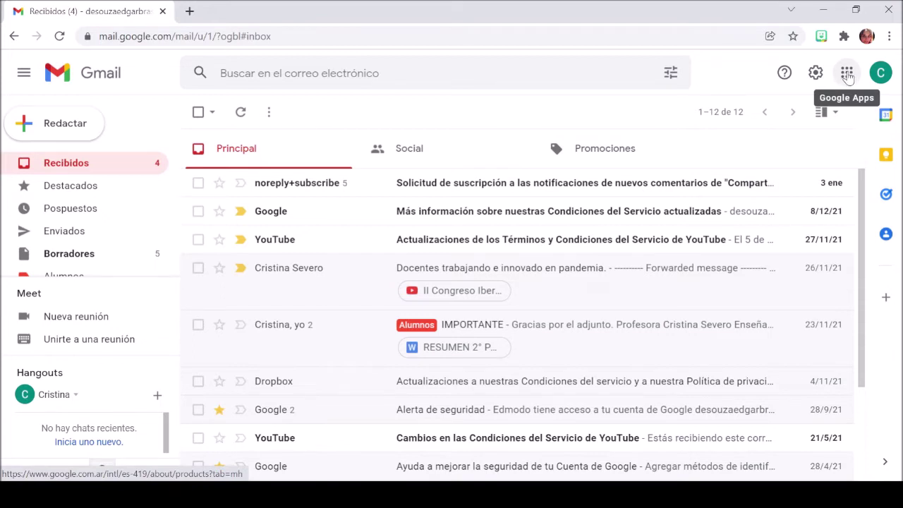
Step: Move Drive beside Cuenta in the Google apps grid and open Google Drive from there
click(846, 73)
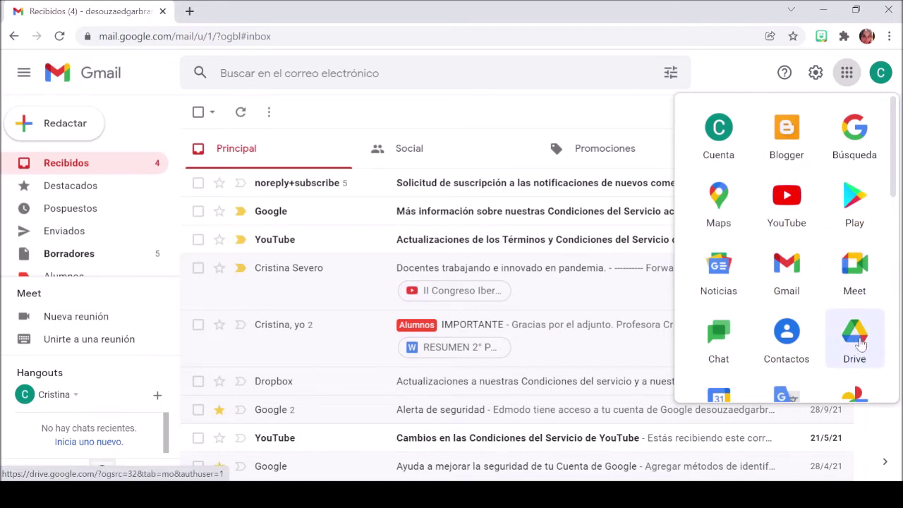
drag(860, 343, 787, 133)
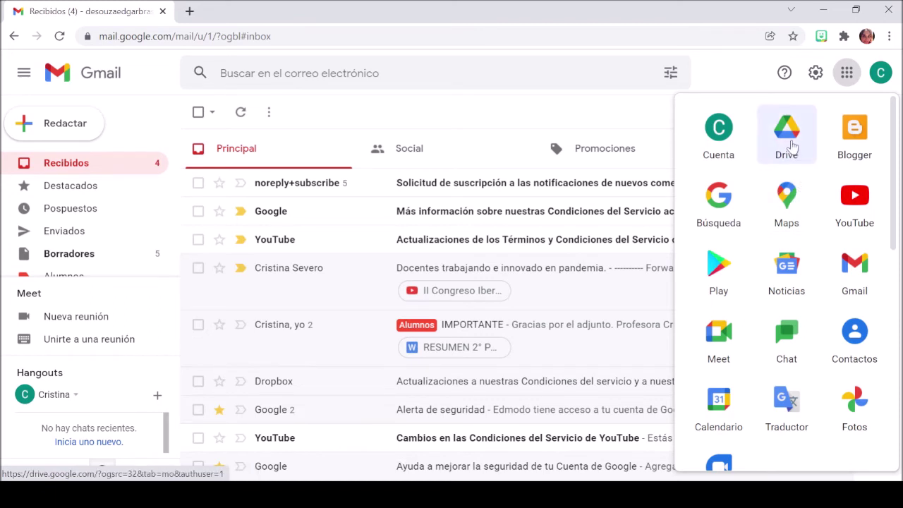
click(791, 146)
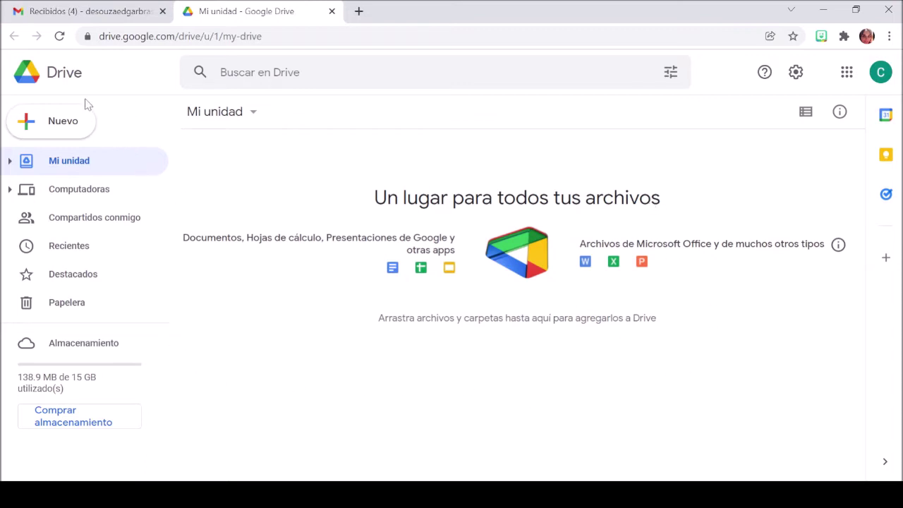
click(38, 130)
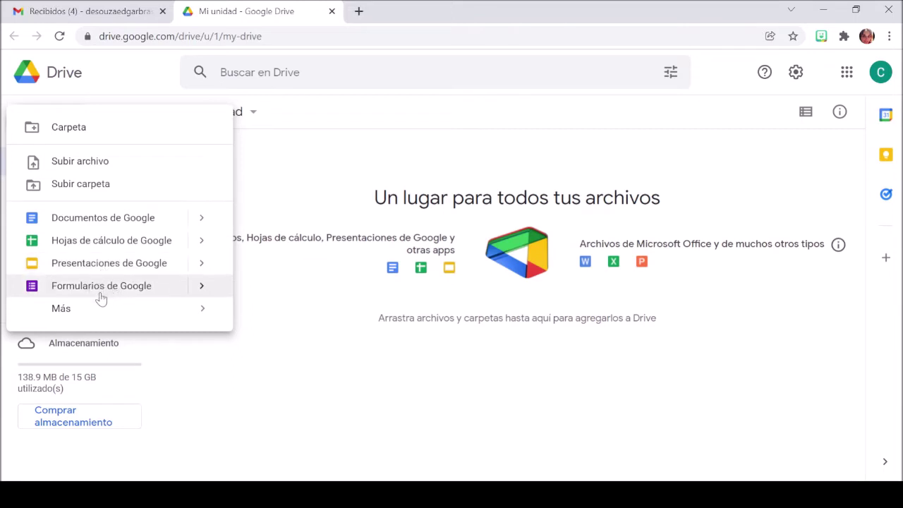
click(62, 310)
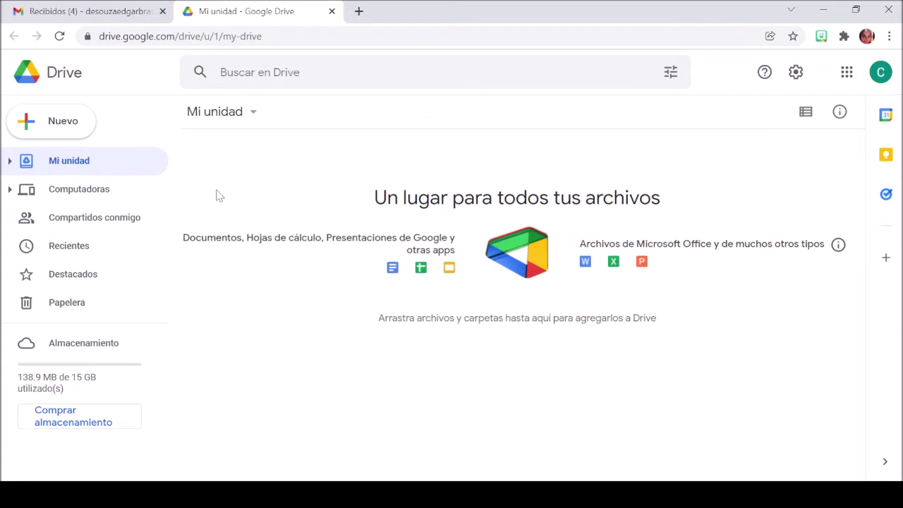
Step: Upload the computer's Drive folder from Documentos to Mi unidad and approve the upload of its files
click(53, 123)
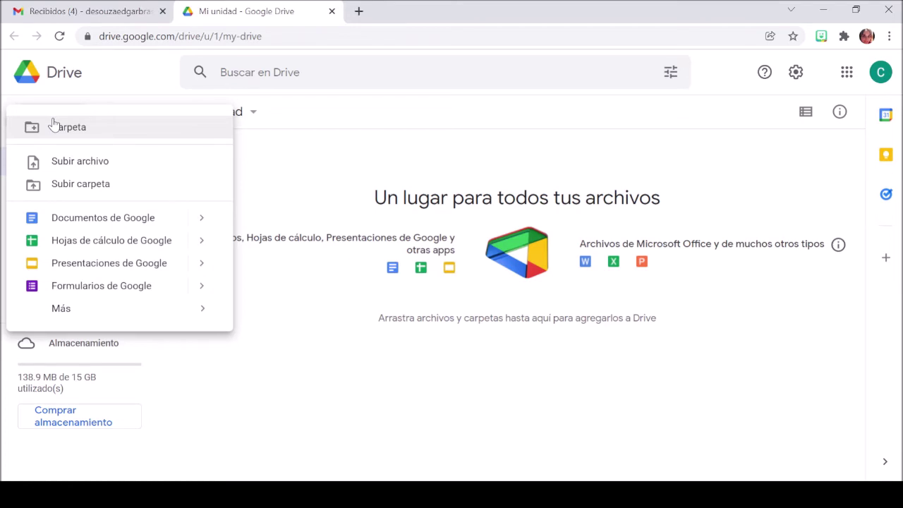
click(74, 190)
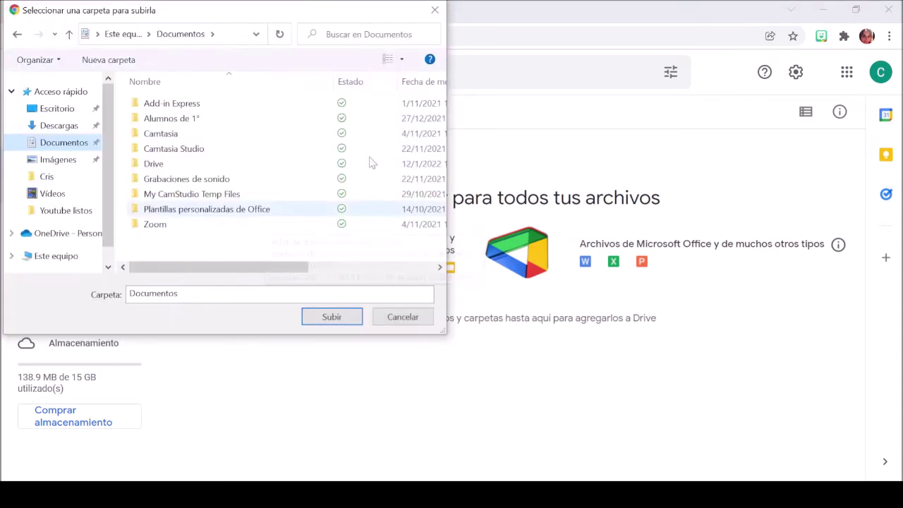
click(159, 169)
click(328, 319)
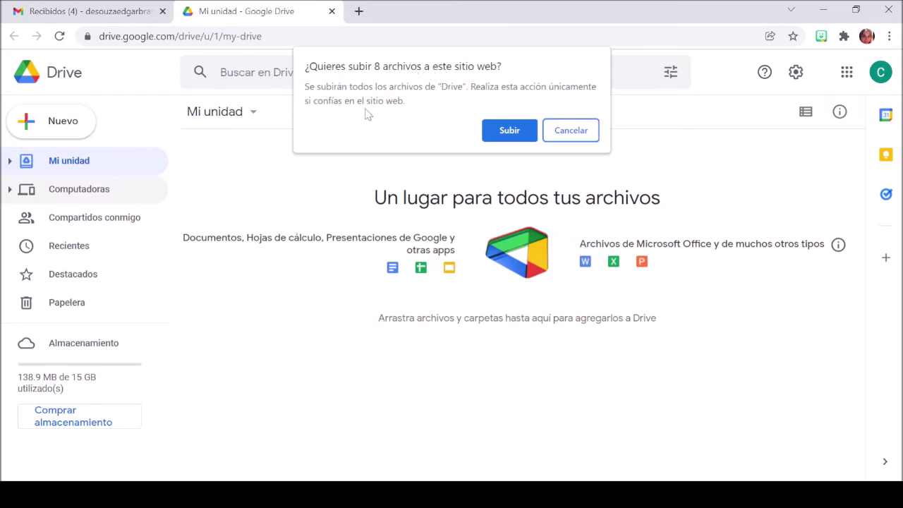
click(506, 134)
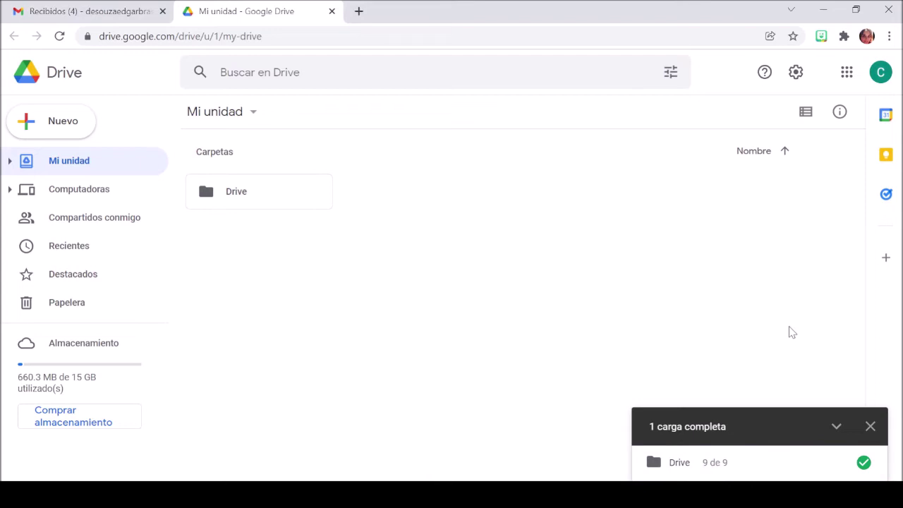
Step: Review the contents of the uploaded Drive folder and return to Mi unidad
double_click(236, 198)
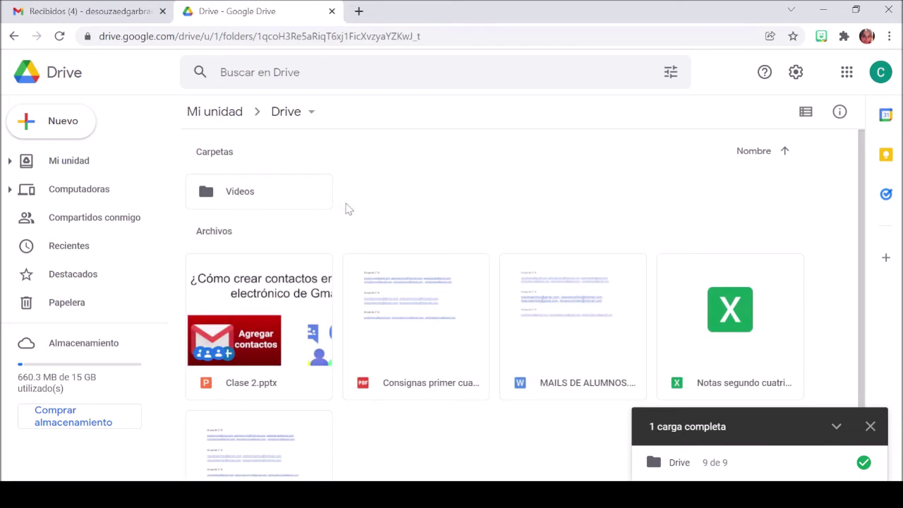
scroll(345, 209, down, 2)
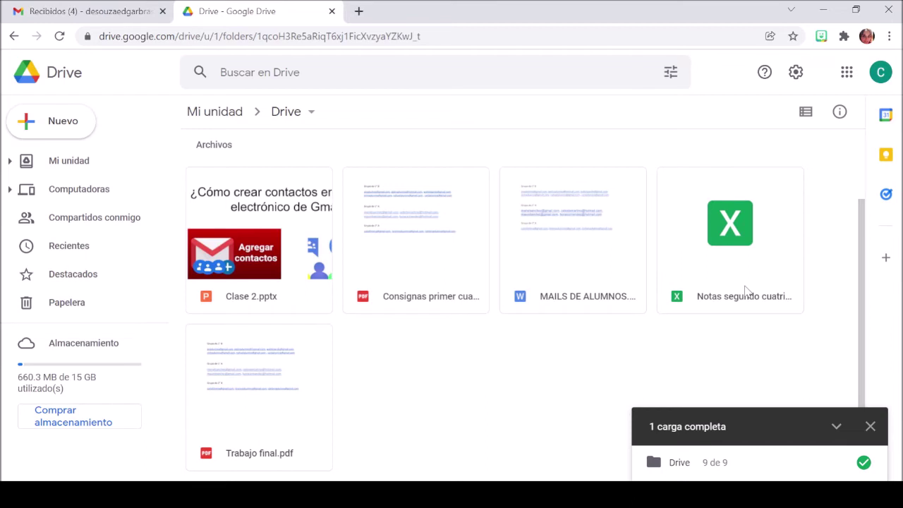
click(69, 160)
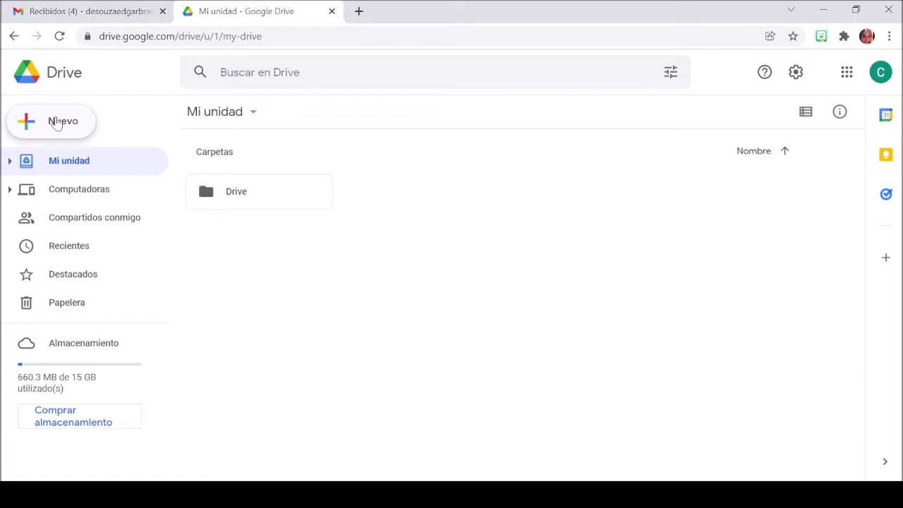
Step: Upload the videos Búsquedas en internet, CANVA_presentaciones and Crear un Blog from the local Videos folder to Mi unidad, and dismiss the upload notice
click(57, 123)
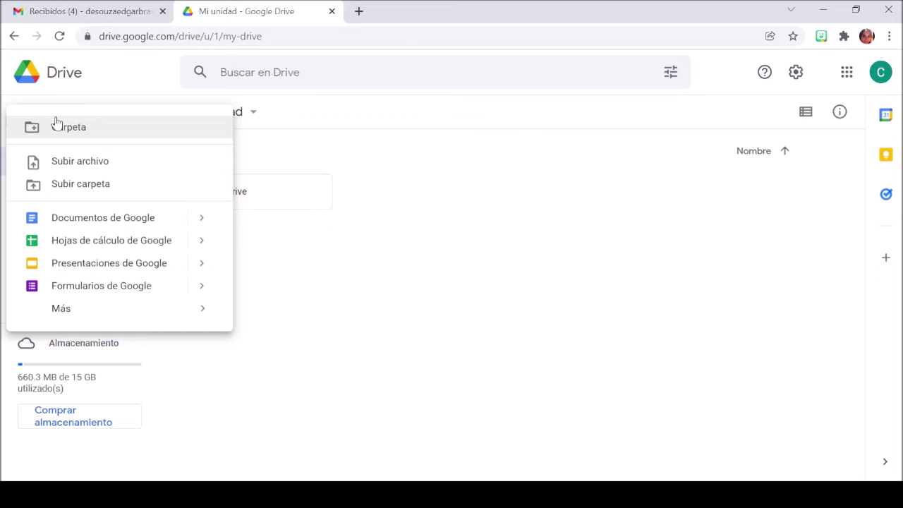
click(91, 164)
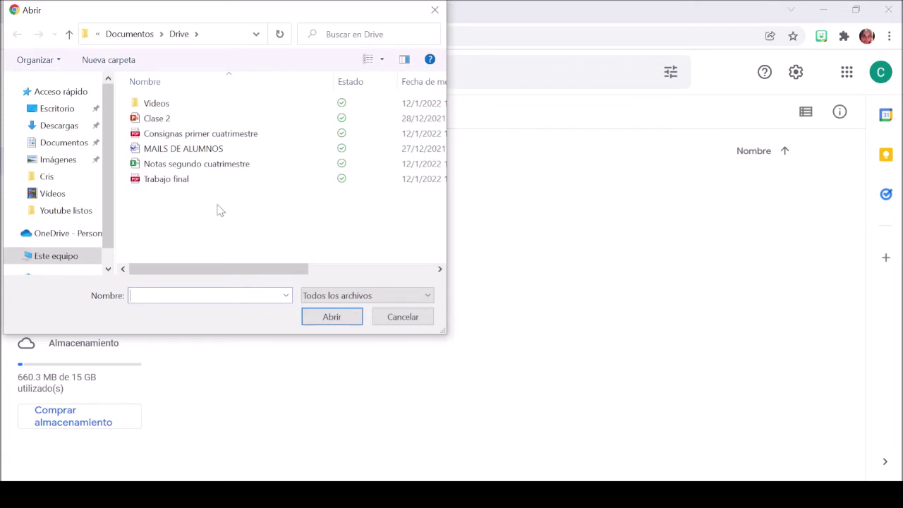
double_click(166, 105)
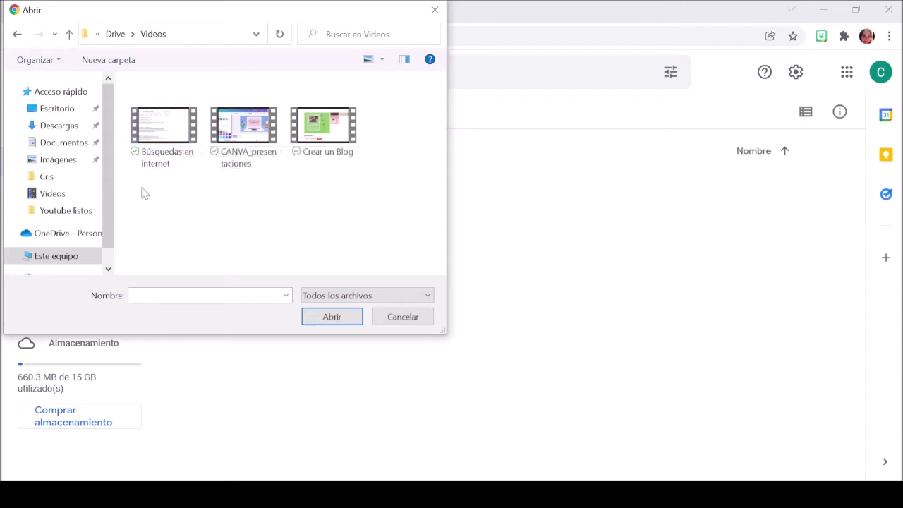
drag(143, 189, 339, 138)
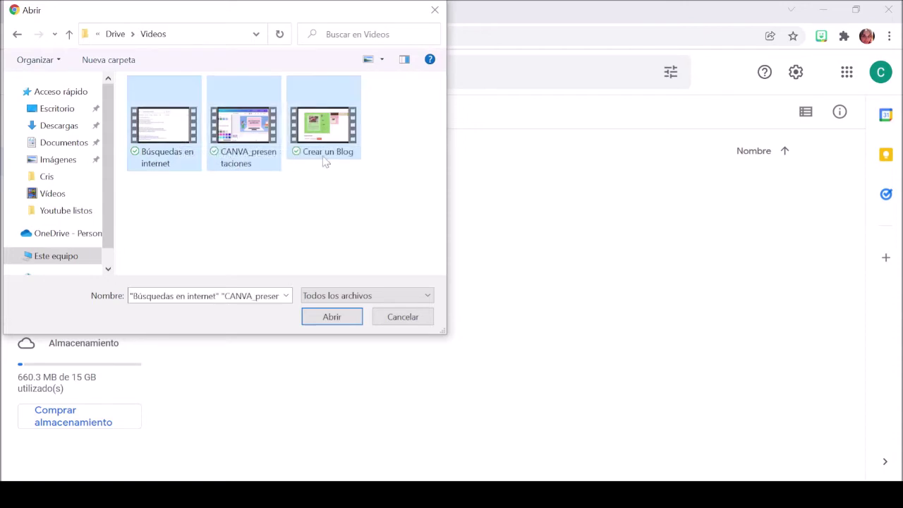
click(335, 318)
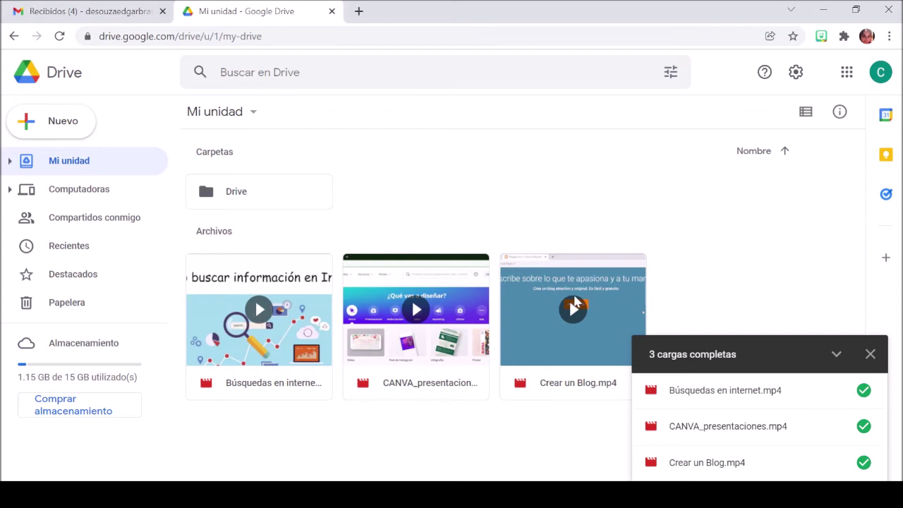
click(869, 355)
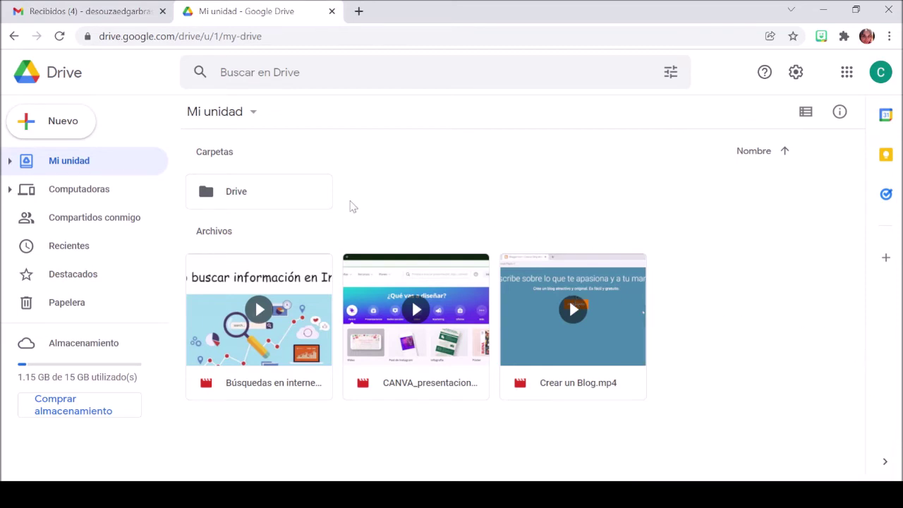
Step: Look through the subfolder and files inside the Drive folder, ending back in Mi unidad
double_click(310, 194)
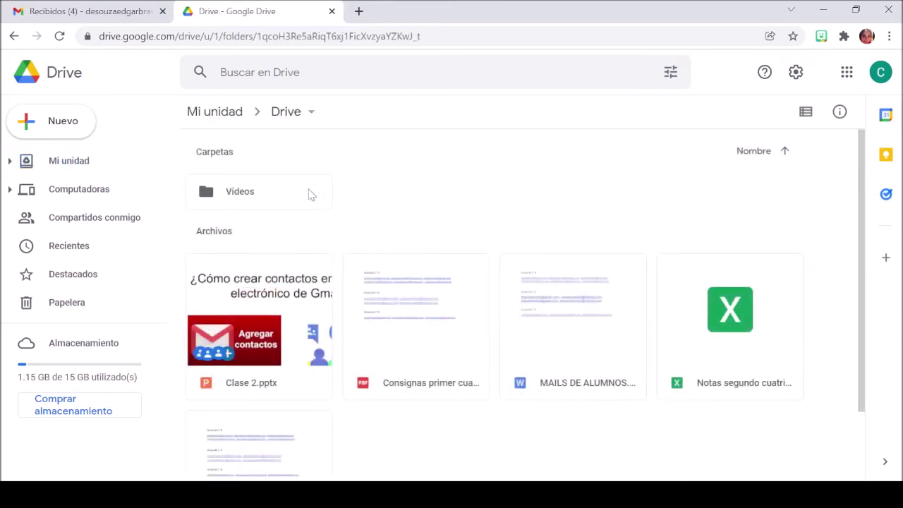
scroll(355, 308, down, 1)
scroll(355, 308, down, 1)
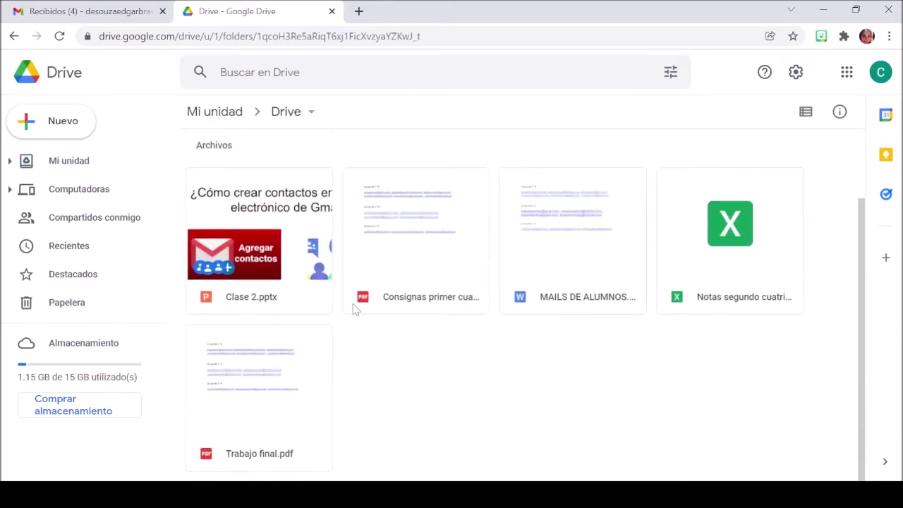
scroll(354, 307, up, 2)
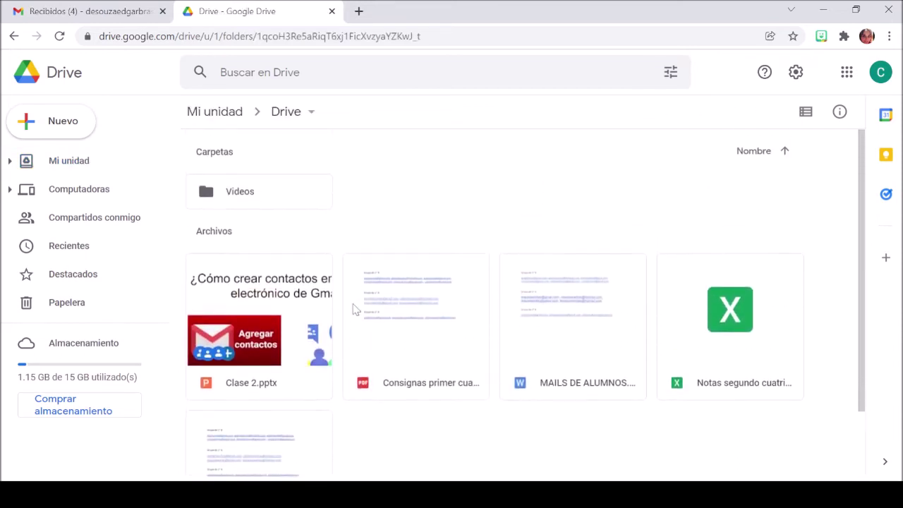
click(235, 114)
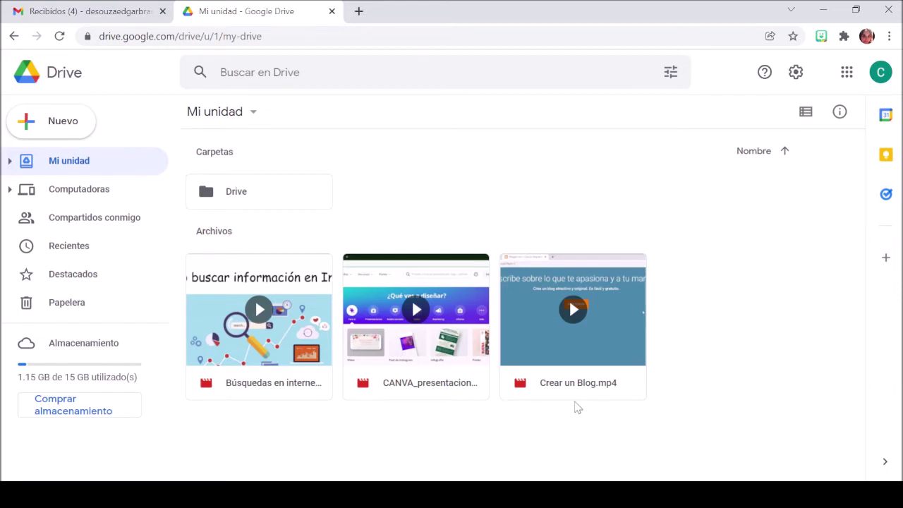
Step: Create a new folder named Vídeos in Mi unidad
right_click(723, 323)
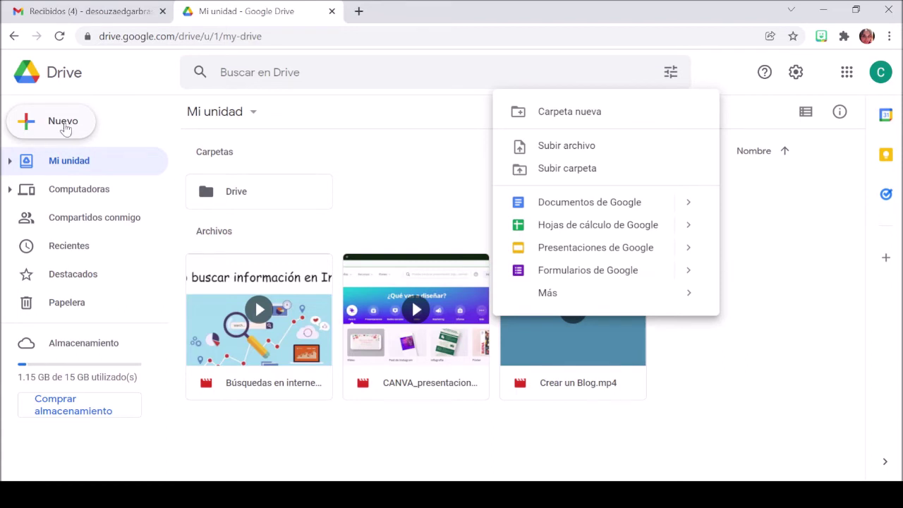
click(571, 113)
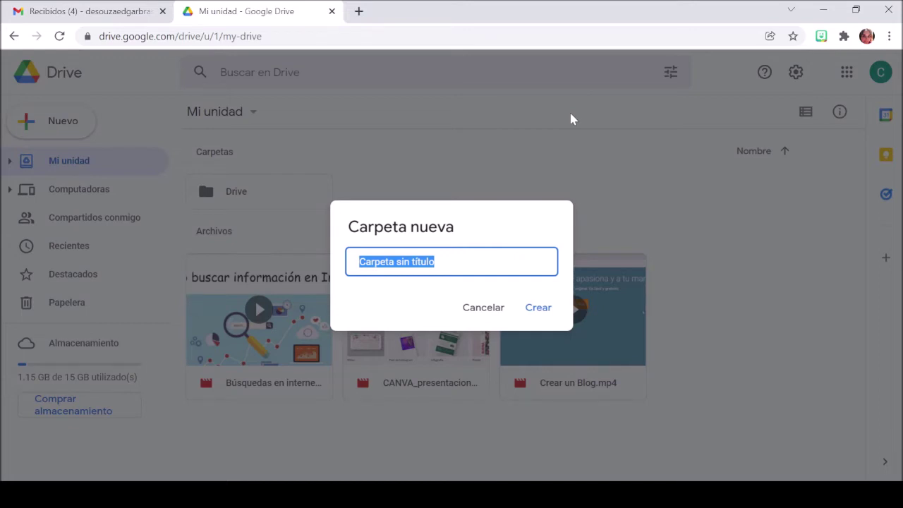
text(Videos)
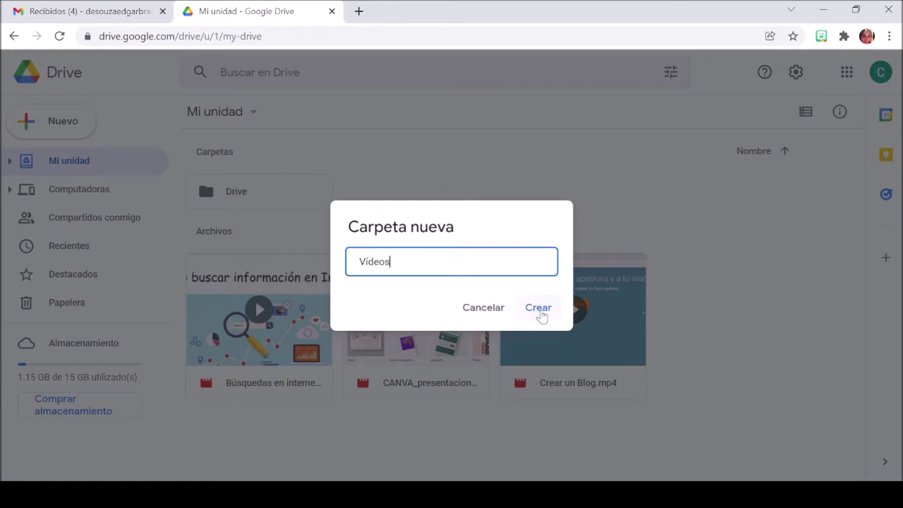
click(538, 308)
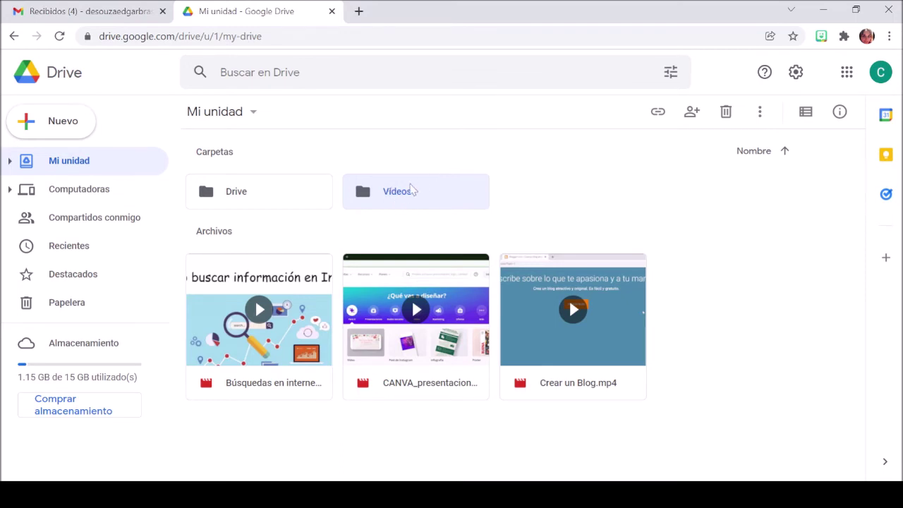
Step: Move the three loose video files, Búsquedas en internet, CANVA_presentaciones and Crear un Blog, into the Vídeos folder
drag(284, 326, 368, 192)
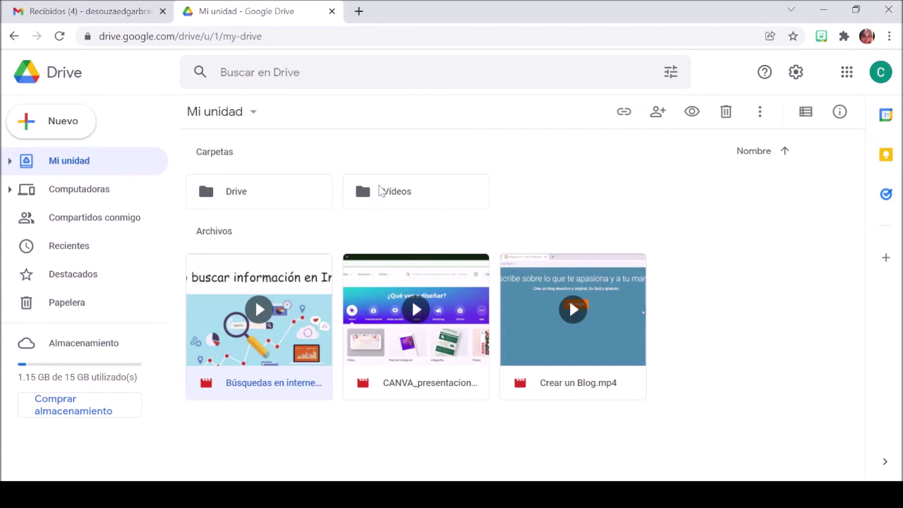
drag(270, 315, 372, 191)
drag(316, 286, 374, 189)
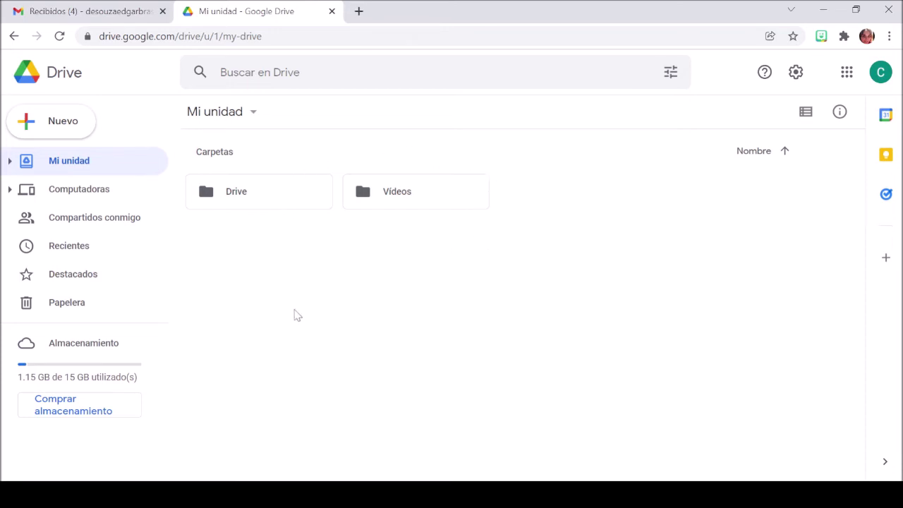
Step: Create a subfolder named PDF inside the Drive folder
double_click(287, 192)
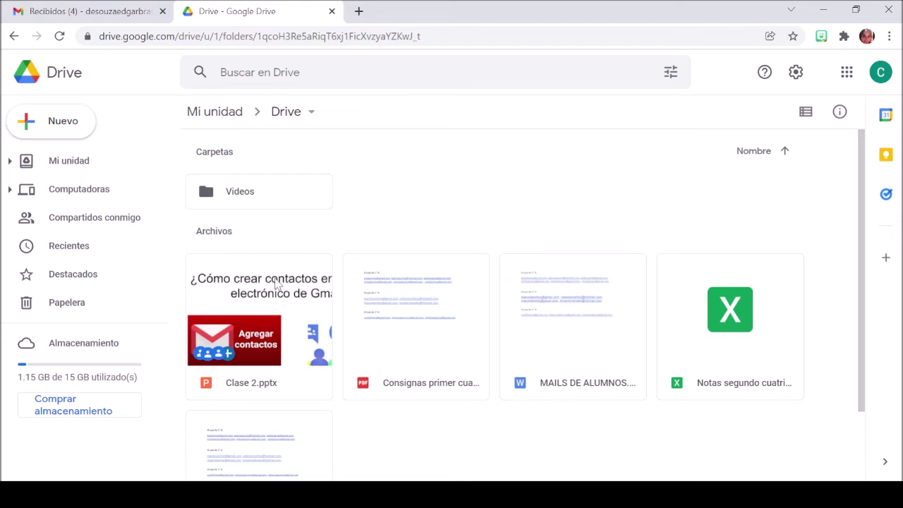
right_click(402, 208)
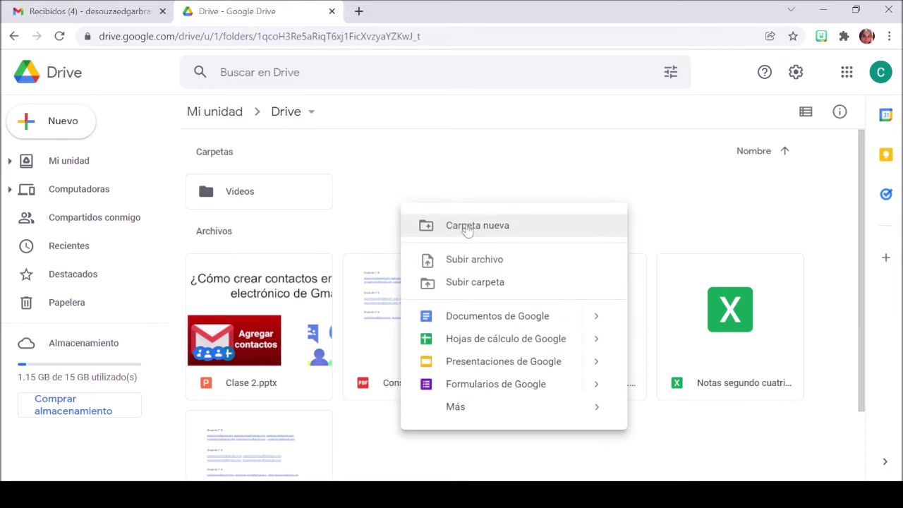
click(467, 225)
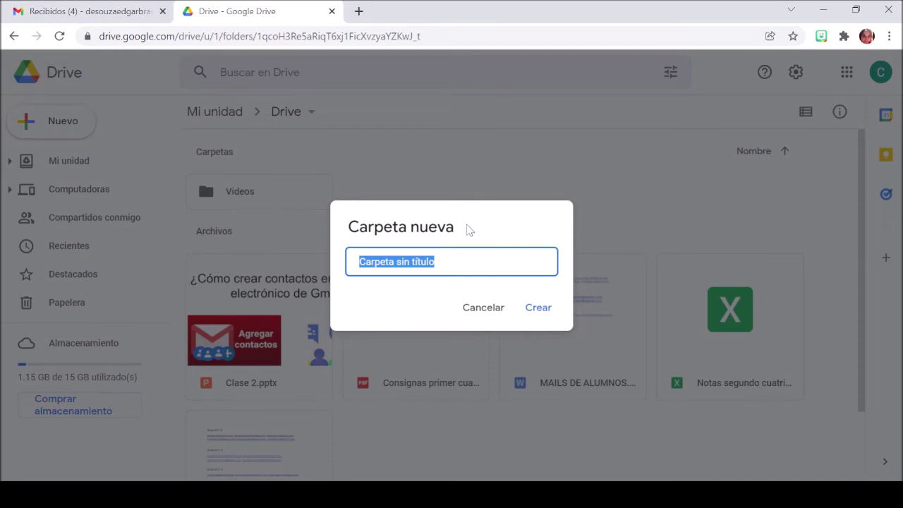
text(PDF)
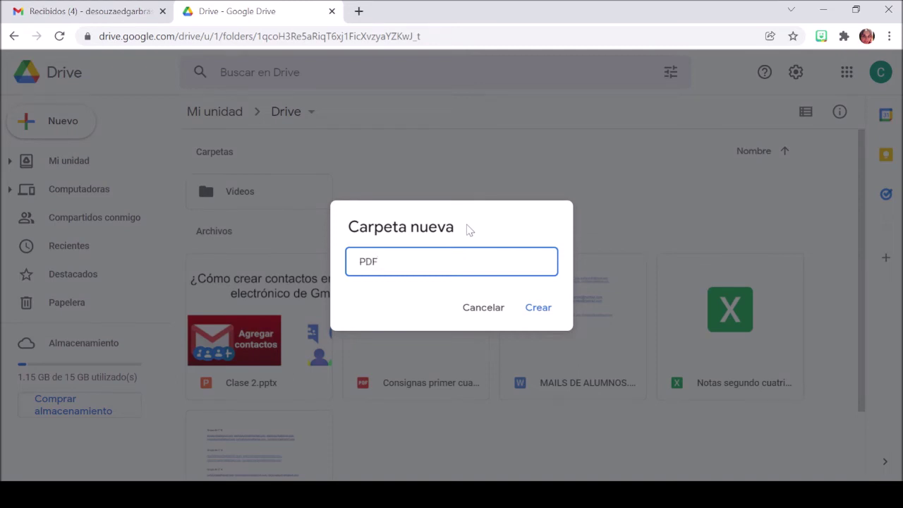
click(538, 309)
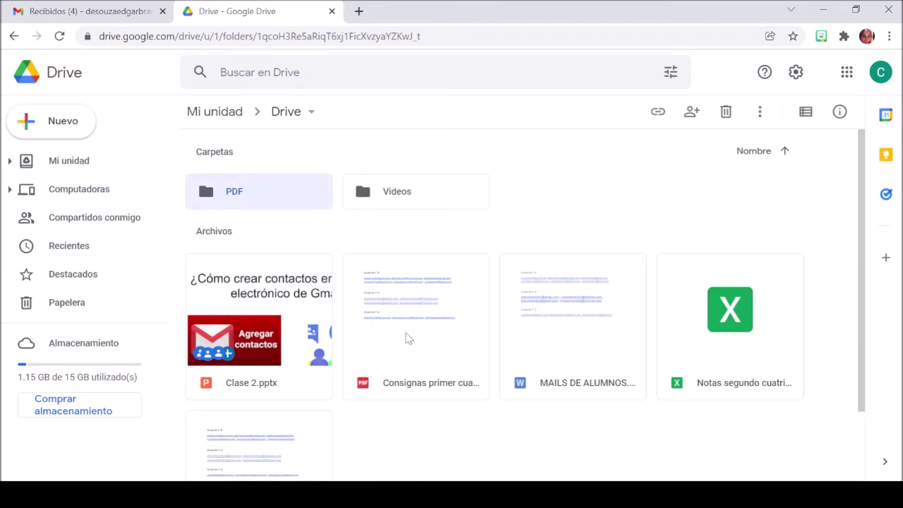
Step: Move the Consignas primer cuatrimestre and Trabajo final PDF files into the PDF subfolder
drag(413, 338, 234, 181)
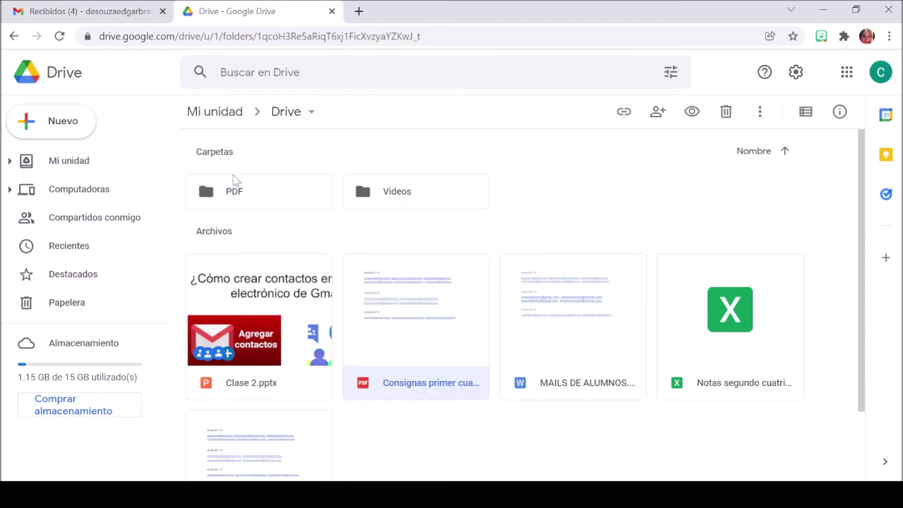
drag(705, 345, 215, 180)
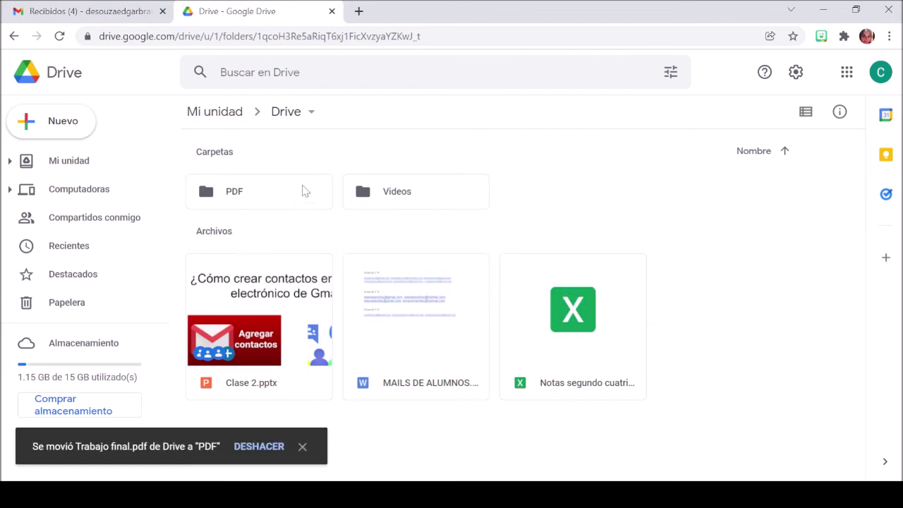
Step: Return to Mi unidad and rename the Drive folder as Prueba
click(221, 114)
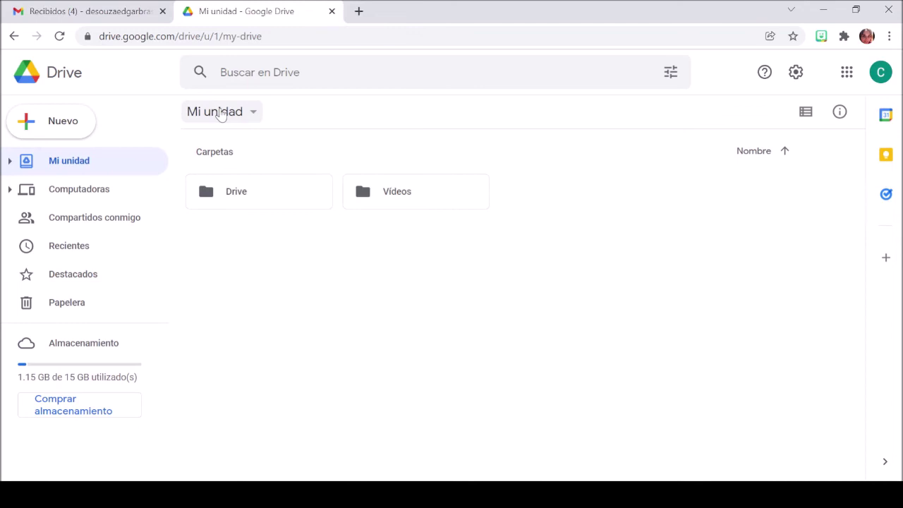
double_click(266, 194)
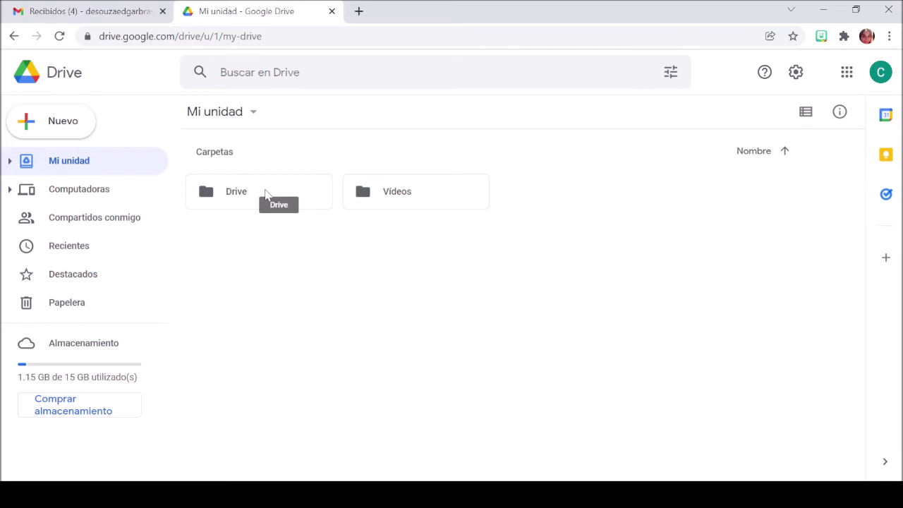
right_click(266, 195)
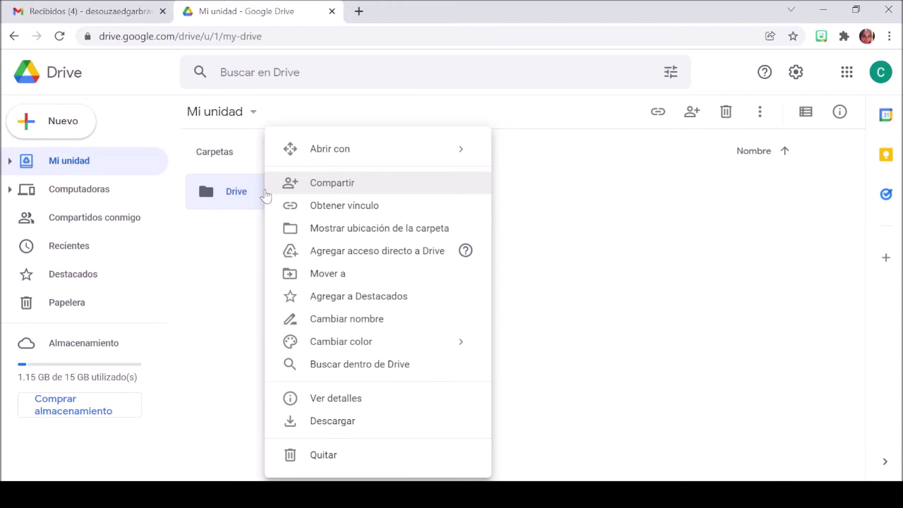
click(335, 323)
text(Prueba)
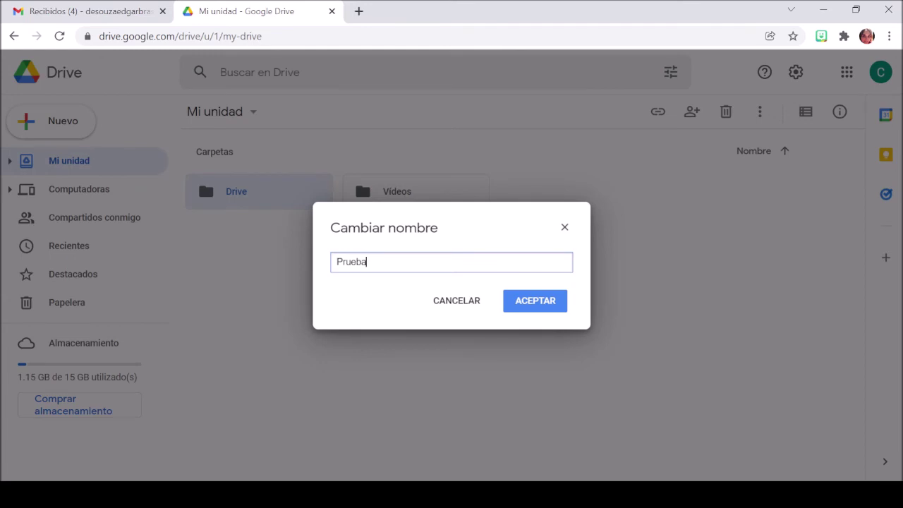
click(520, 302)
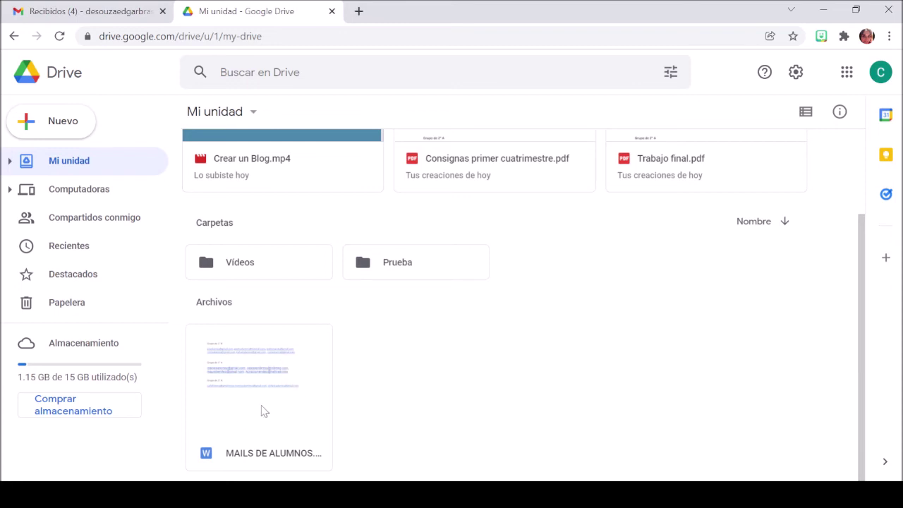
Step: Share MAILS DE ALUMNOS.doc with the first suggested contact, keeping the Editor role and sending the notification
click(321, 455)
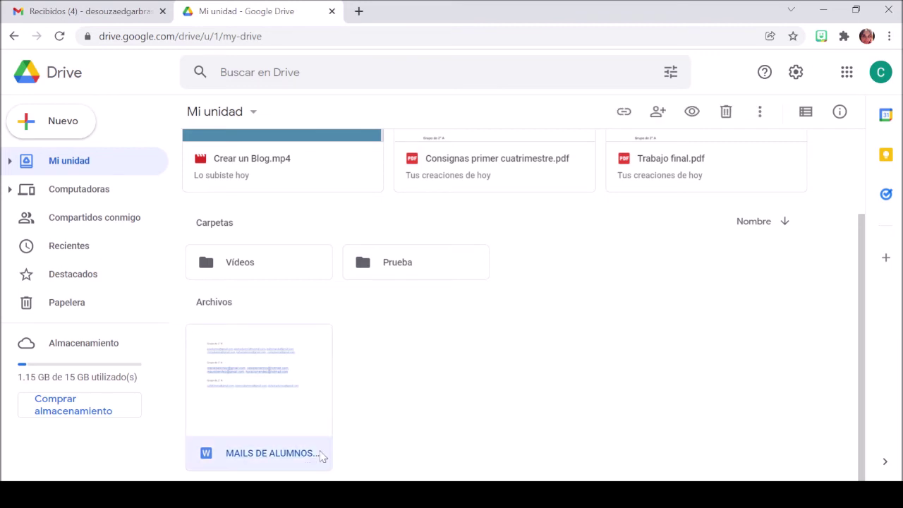
right_click(321, 455)
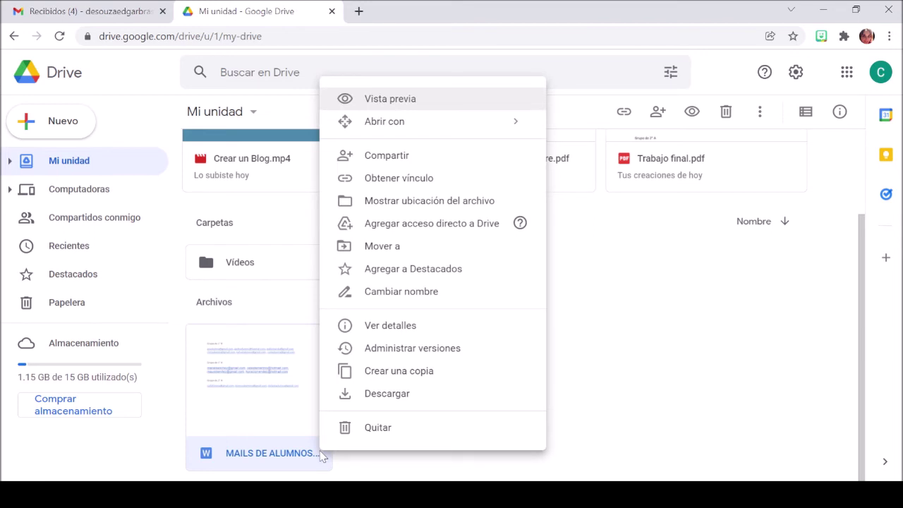
click(407, 159)
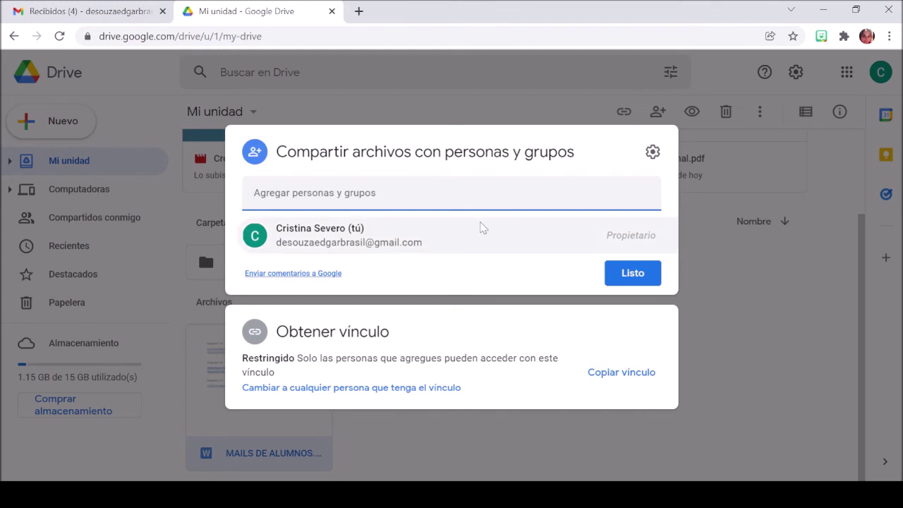
mouse_move(382, 238)
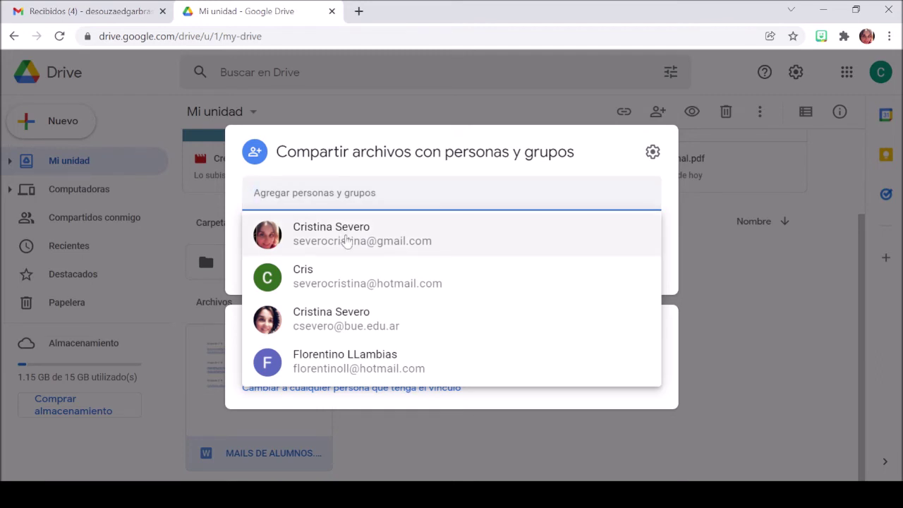
click(346, 241)
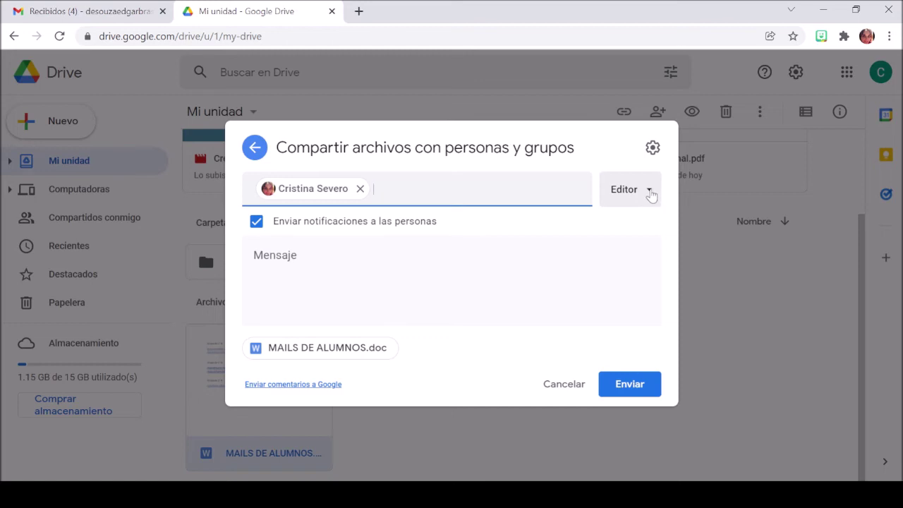
click(649, 192)
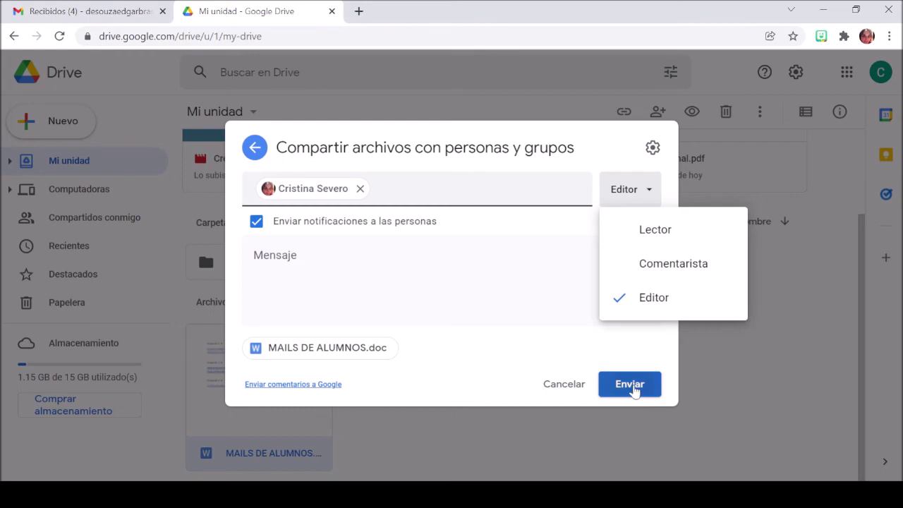
click(632, 386)
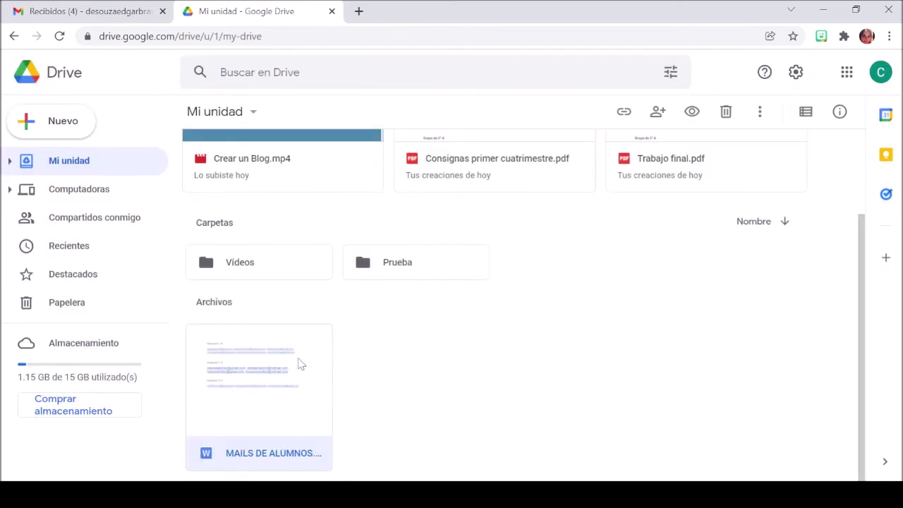
Step: Open MAILS DE ALUMNOS.doc, dismiss the Office editing welcome, and share it from the document with the suggested bue.edu.ar contact as Lector
double_click(315, 426)
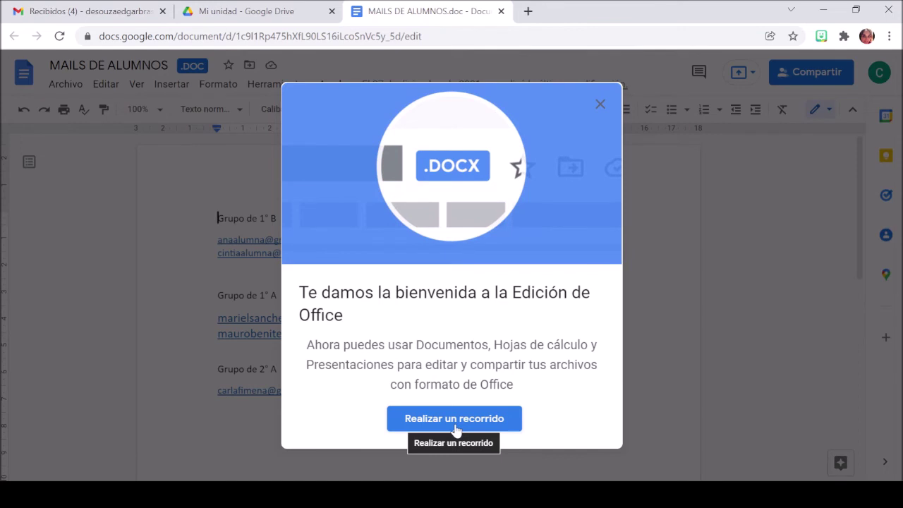
click(599, 105)
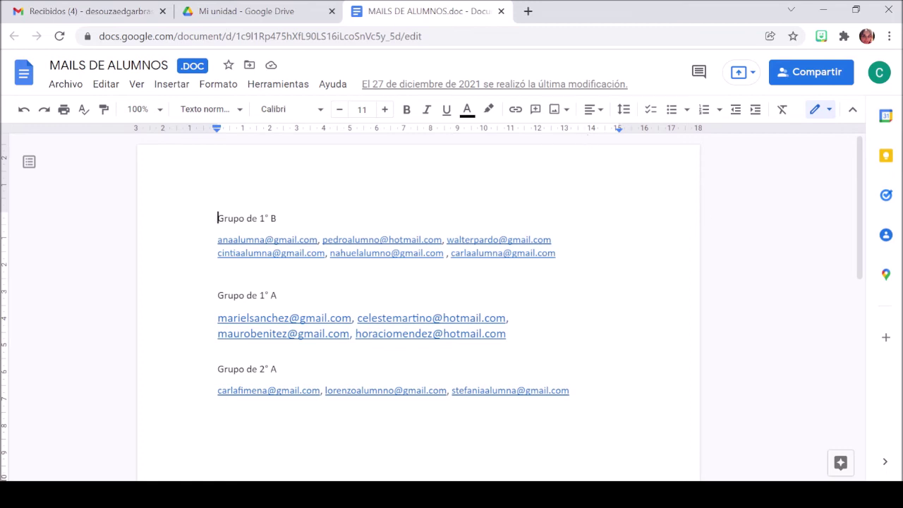
click(814, 83)
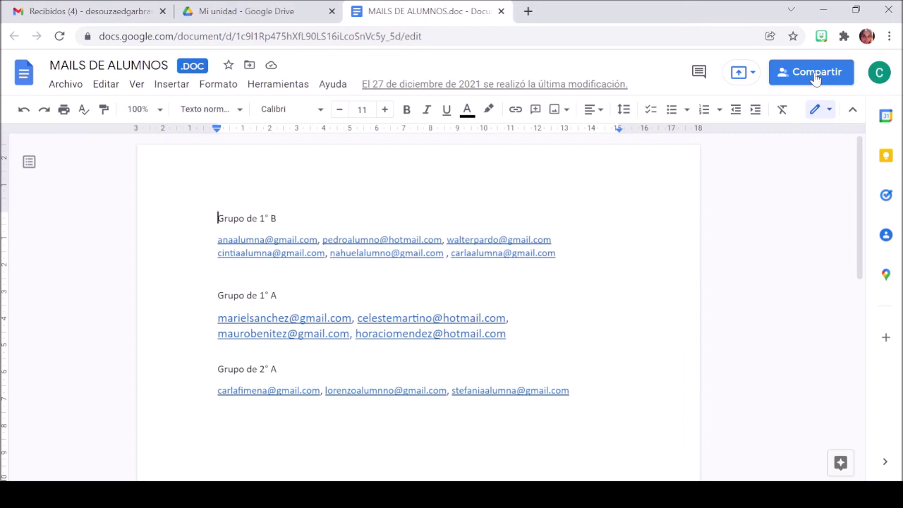
click(815, 76)
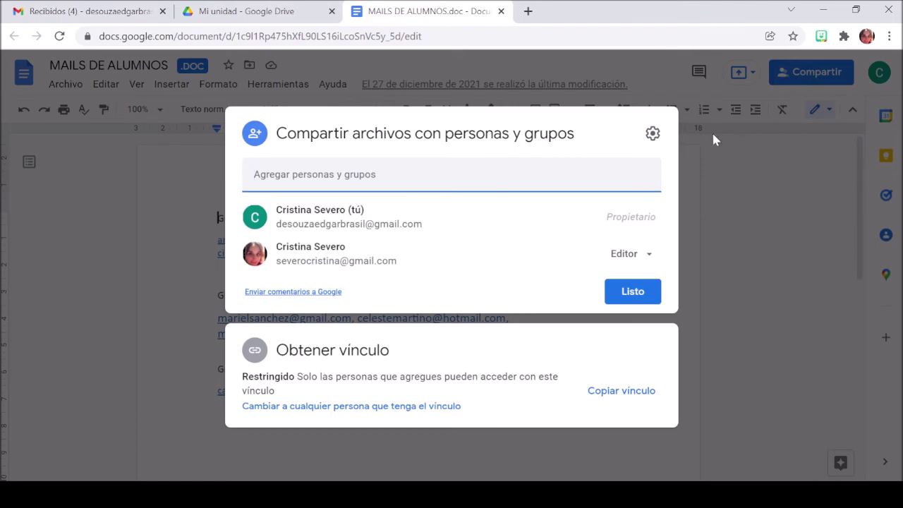
mouse_move(352, 221)
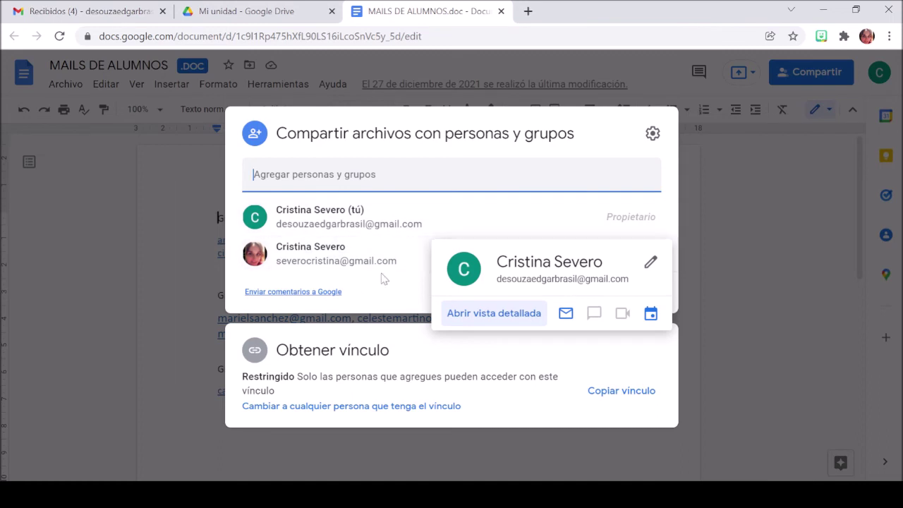
mouse_move(360, 275)
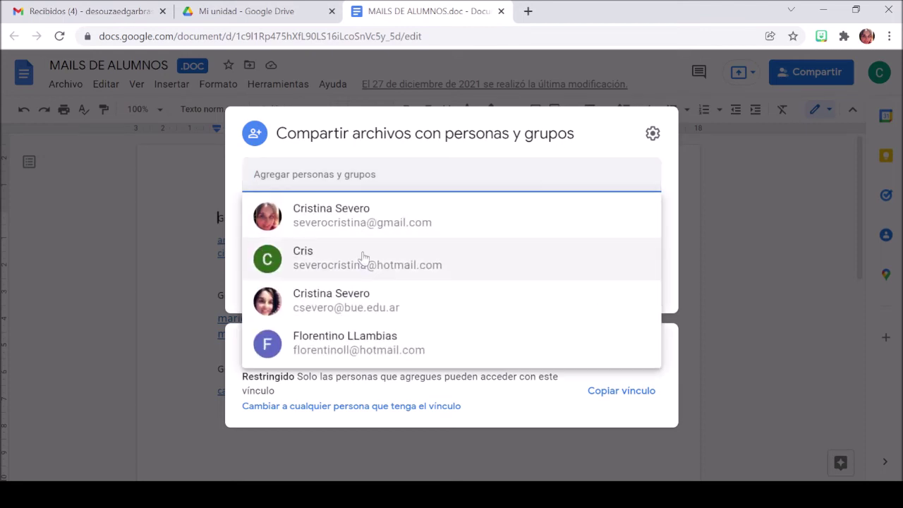
click(348, 306)
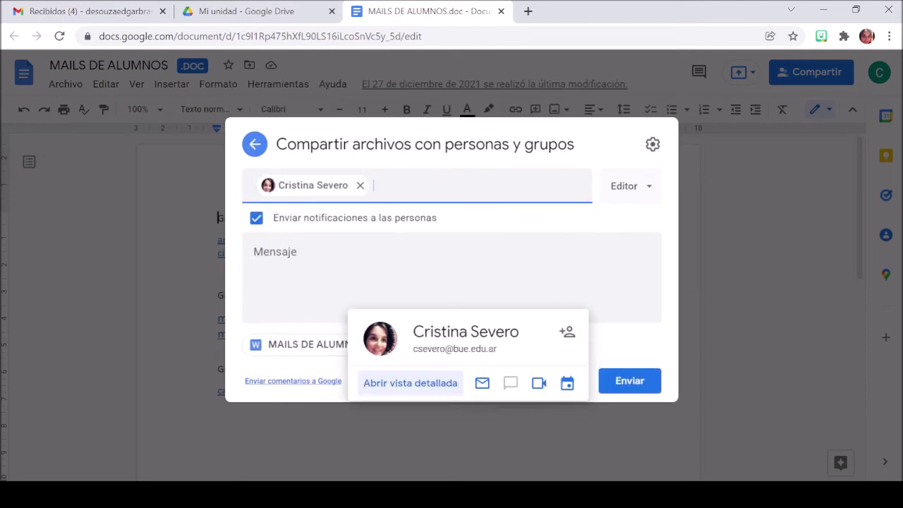
click(646, 189)
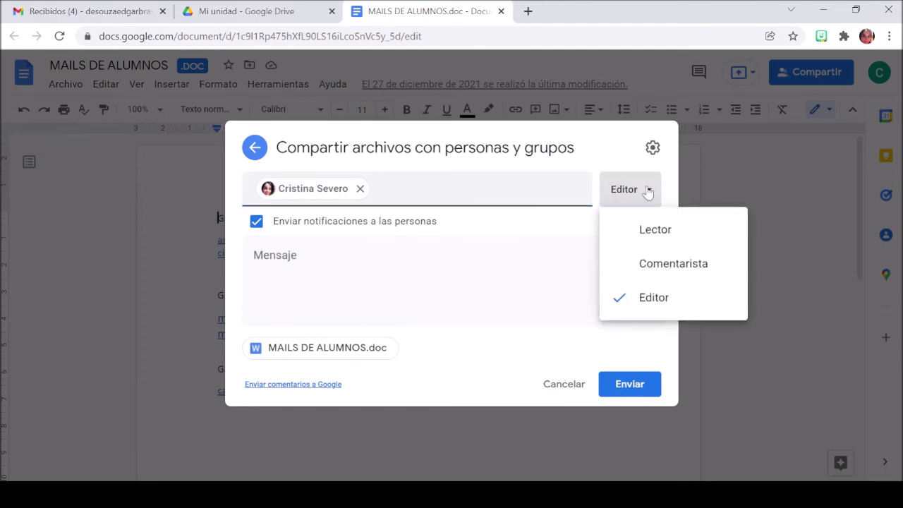
click(654, 231)
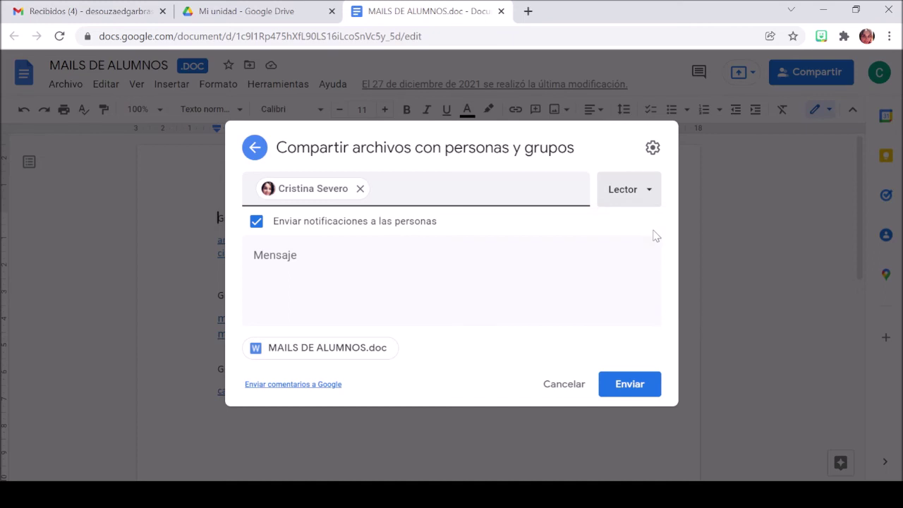
click(625, 388)
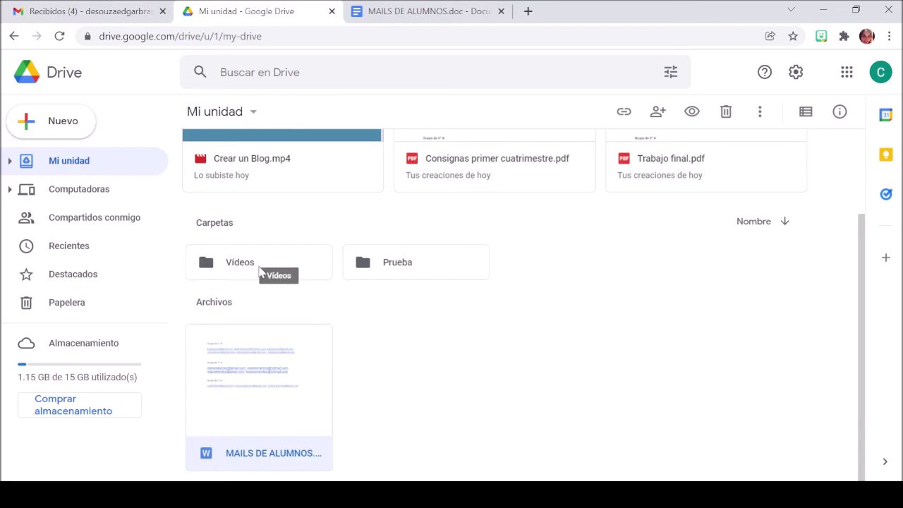
Step: In Mi unidad, share the Vídeos folder with the first suggested contact as Editor, then clear the folder selection
right_click(297, 265)
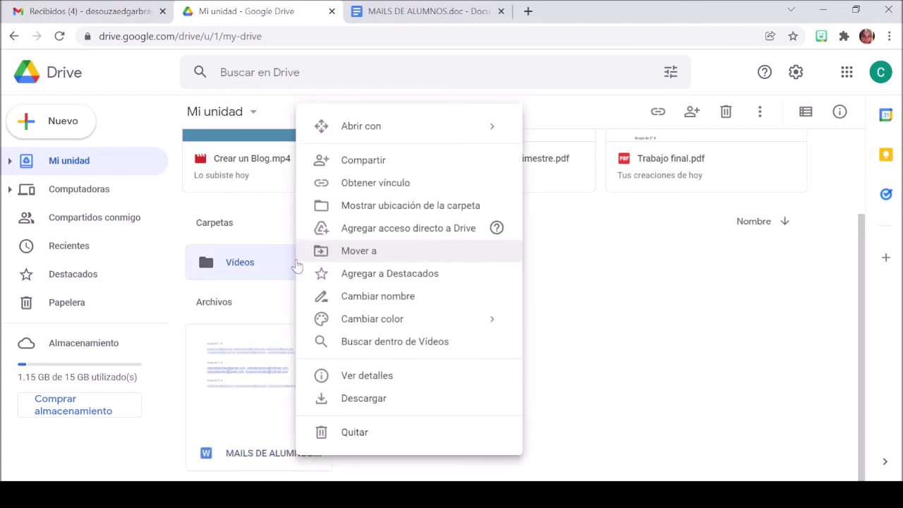
click(357, 164)
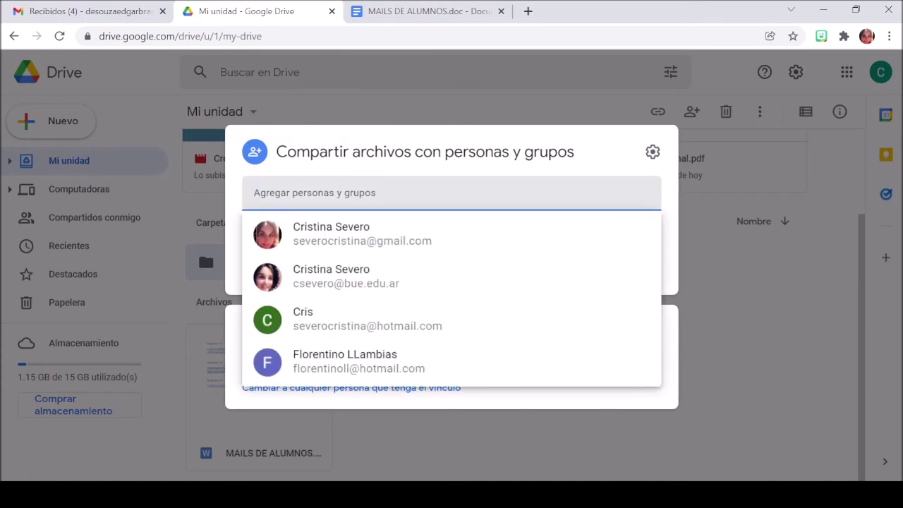
mouse_move(375, 244)
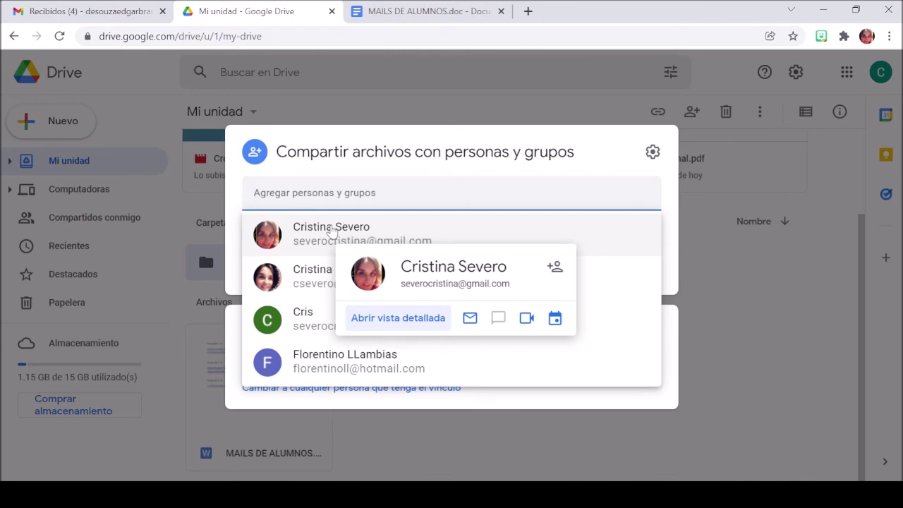
click(332, 230)
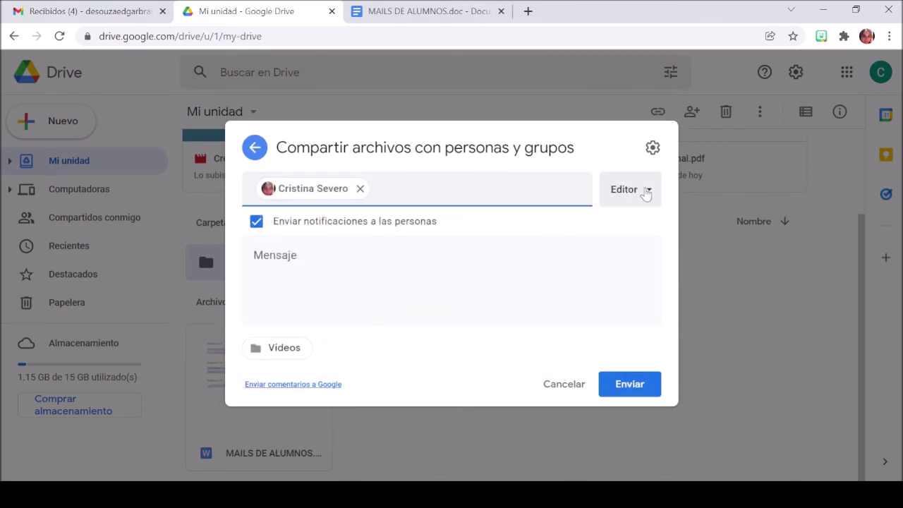
click(645, 195)
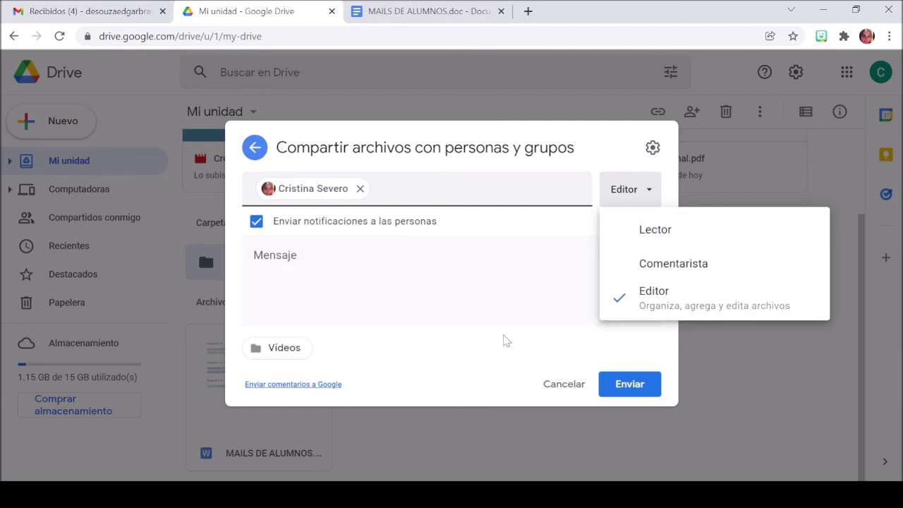
click(484, 364)
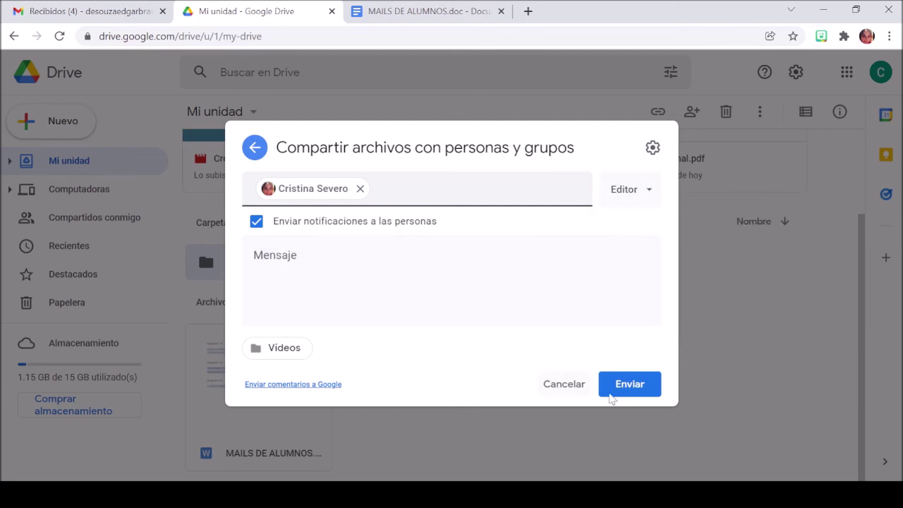
click(640, 388)
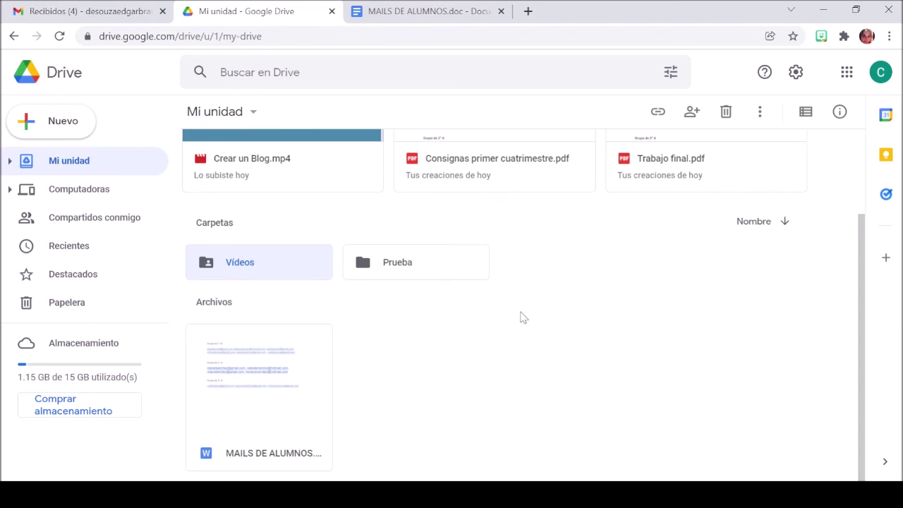
click(662, 335)
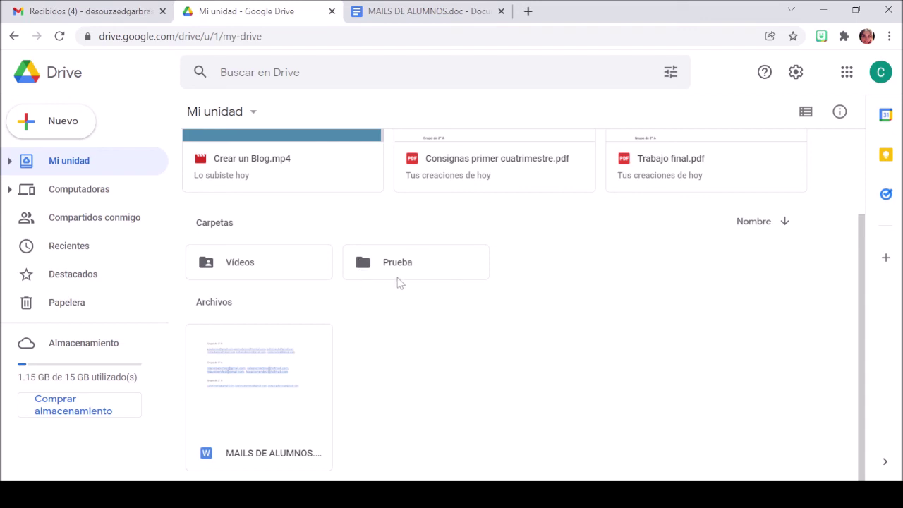
Step: Toggle the Mi unidad layout between list and grid, leaving it in list view
click(805, 112)
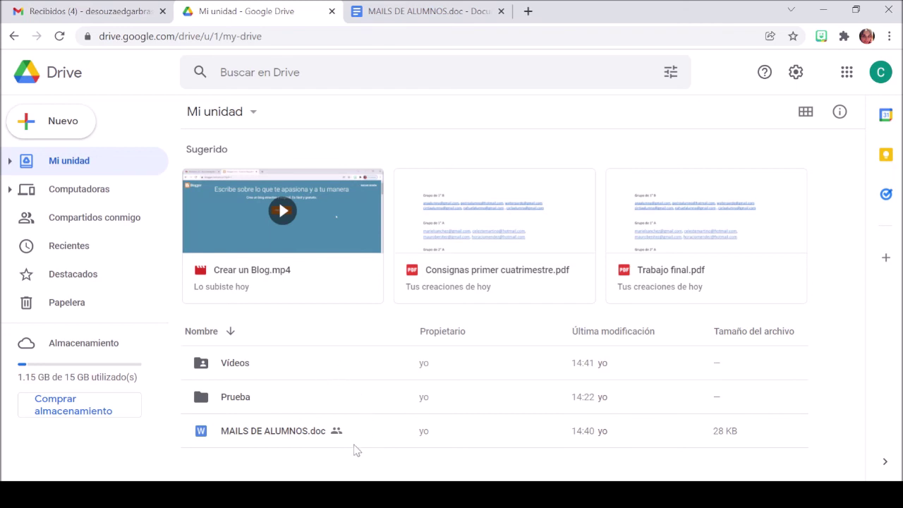
click(806, 113)
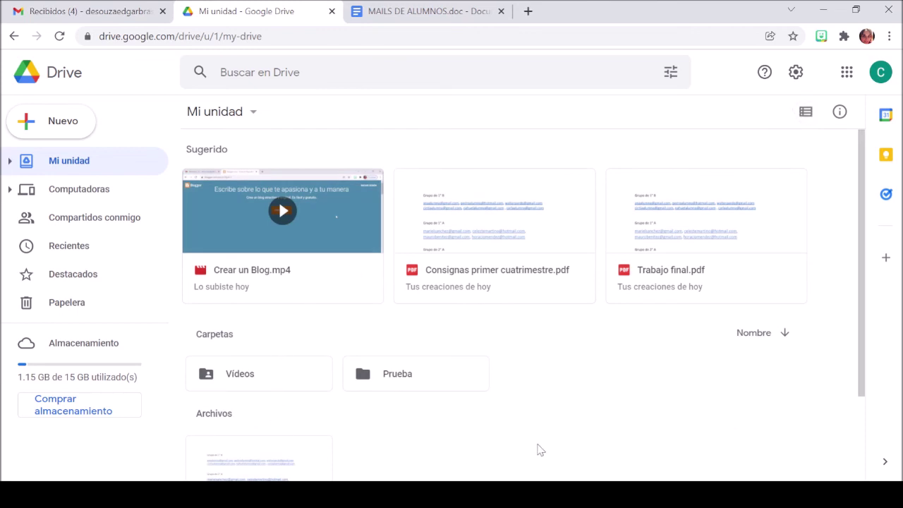
click(805, 113)
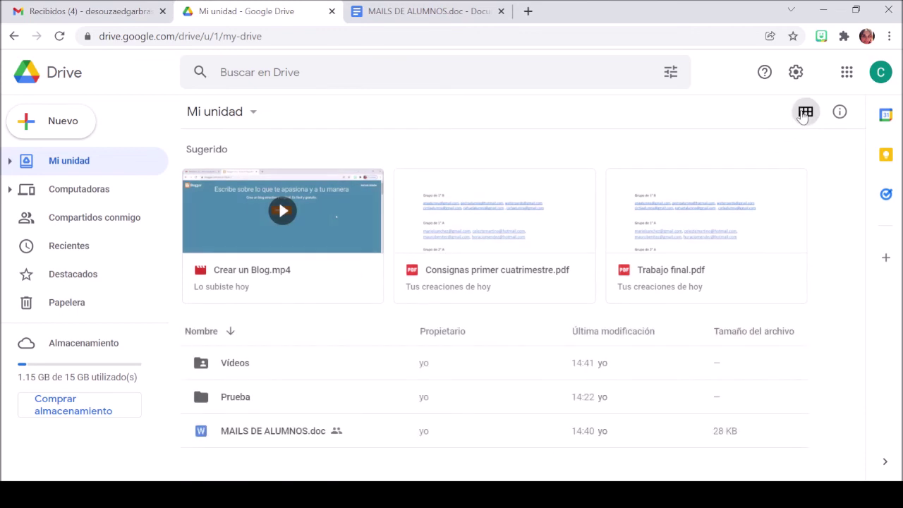